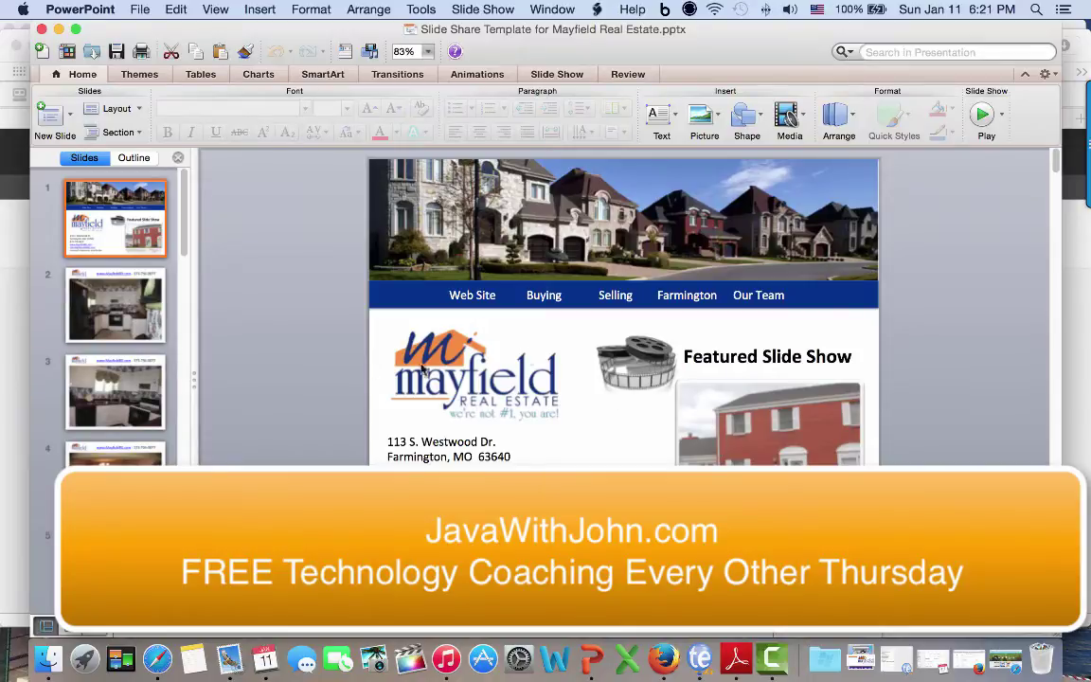
Step: Select slide 2, the kitchen photo slide, in the Mayfield Real Estate template
left_click(123, 309)
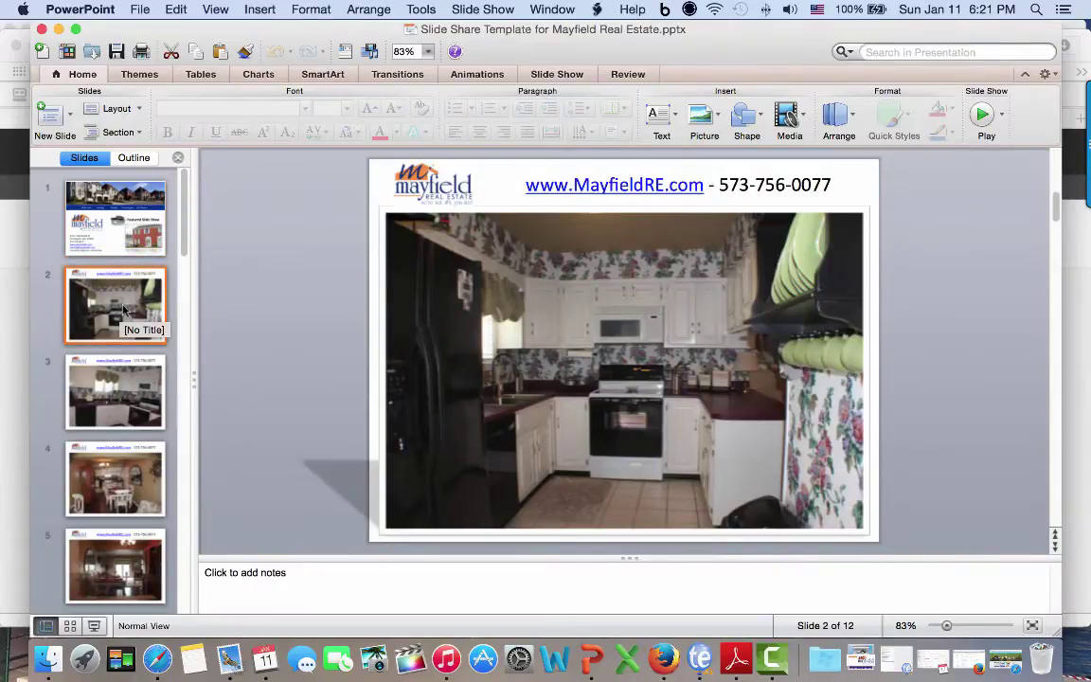
Step: Delete slide 2 and each following house photo slide, keeping only the title slide
key("Delete")
key("Delete")
key("Delete")
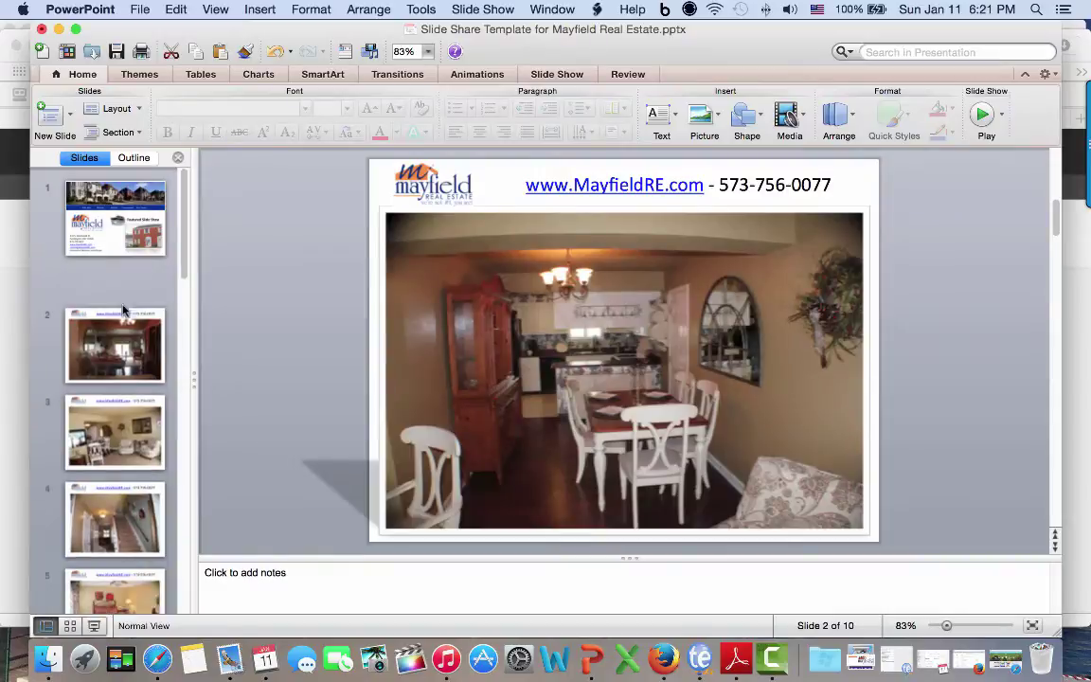
key("Delete")
key("Delete")
key("Delete")
key("Delete")
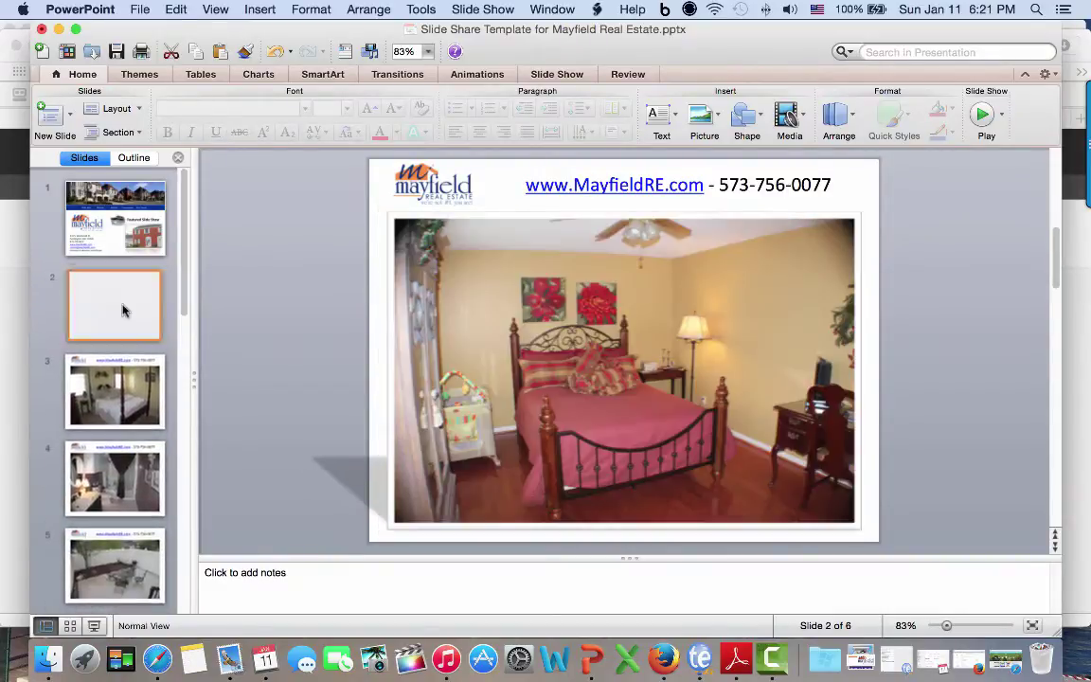
key("Delete")
key("Delete")
key("Delete")
key("Delete")
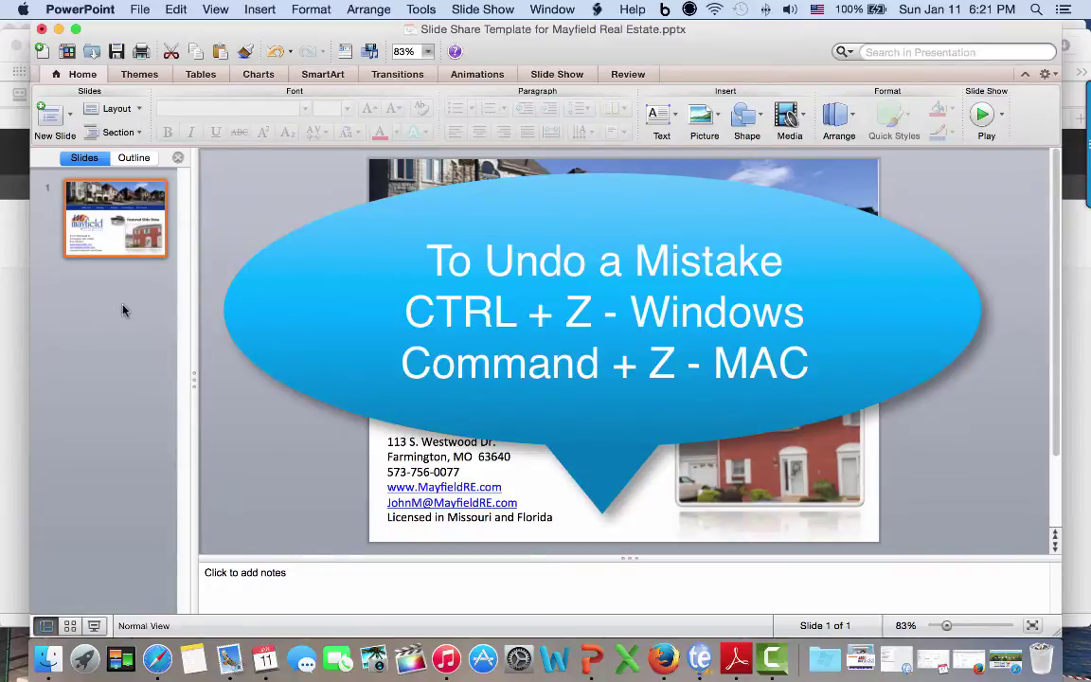
Step: Duplicate the title slide, undo to restore the patio photo slide, then select slide 1
key("super+v")
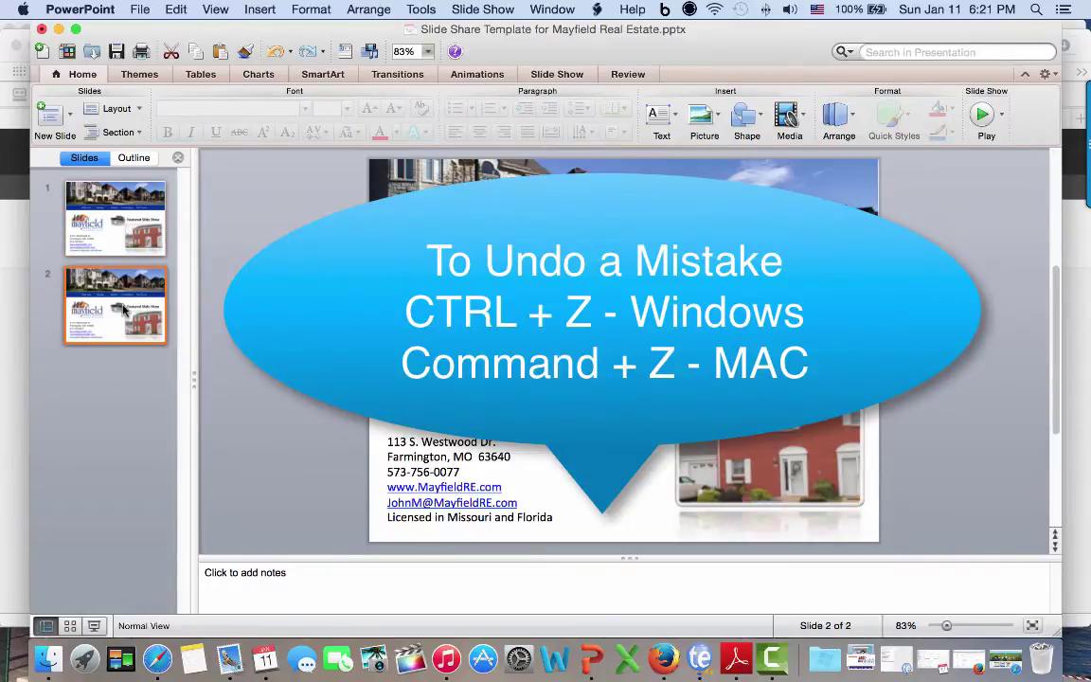
key("super+v")
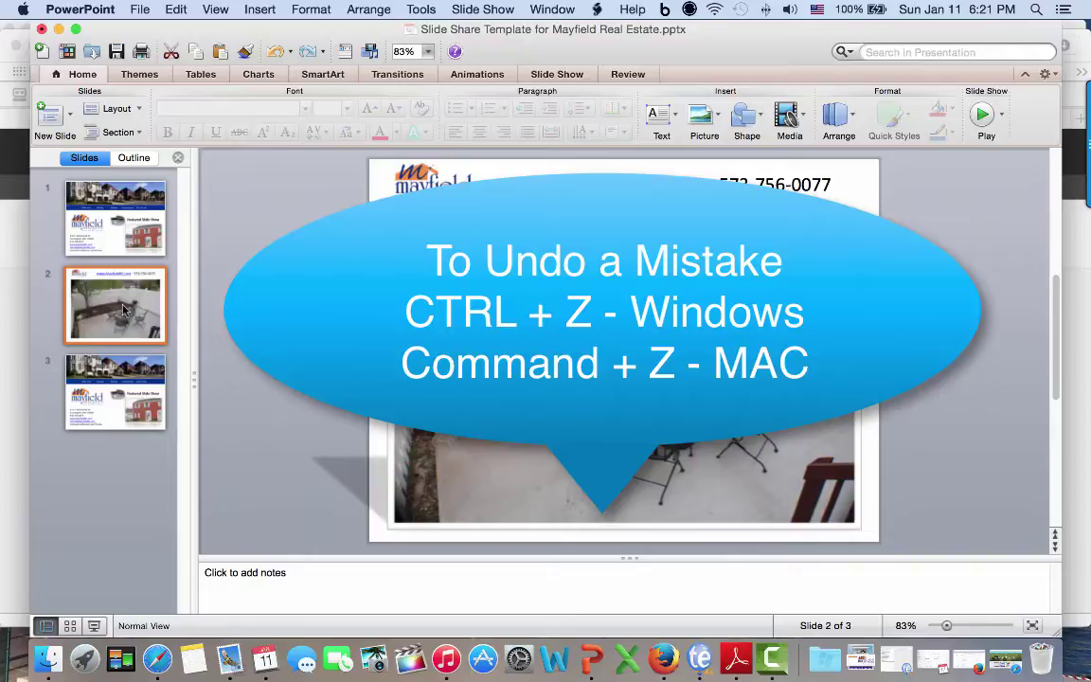
left_click(99, 216)
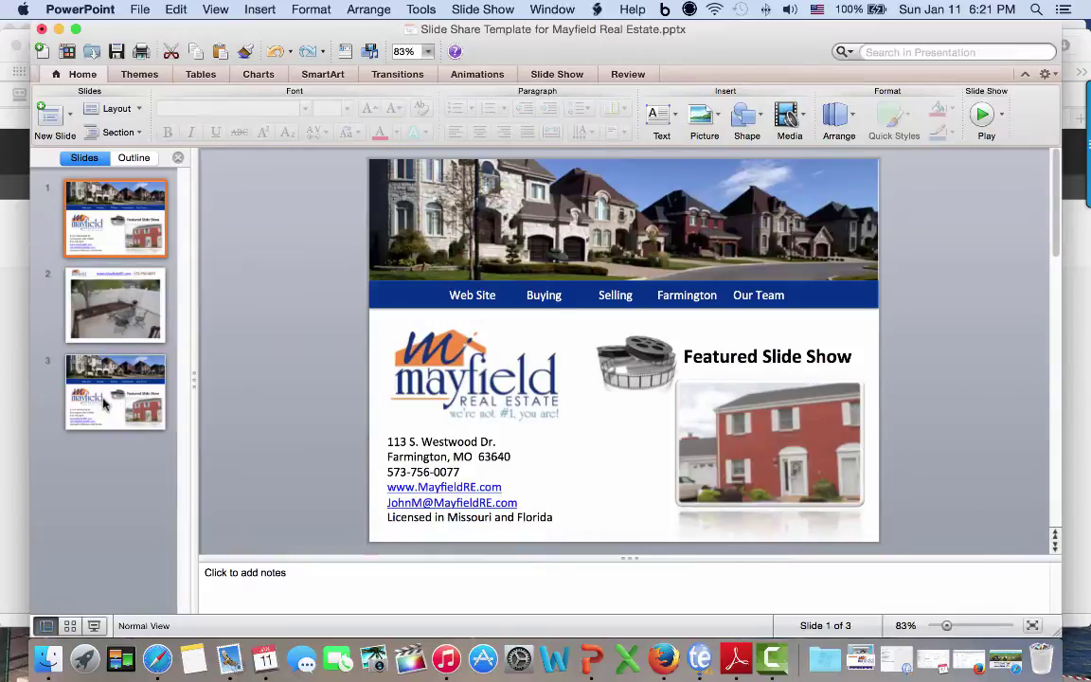
Step: Delete the duplicate title slide at position 3, then review the title and patio slides
left_click(102, 398)
key("Delete")
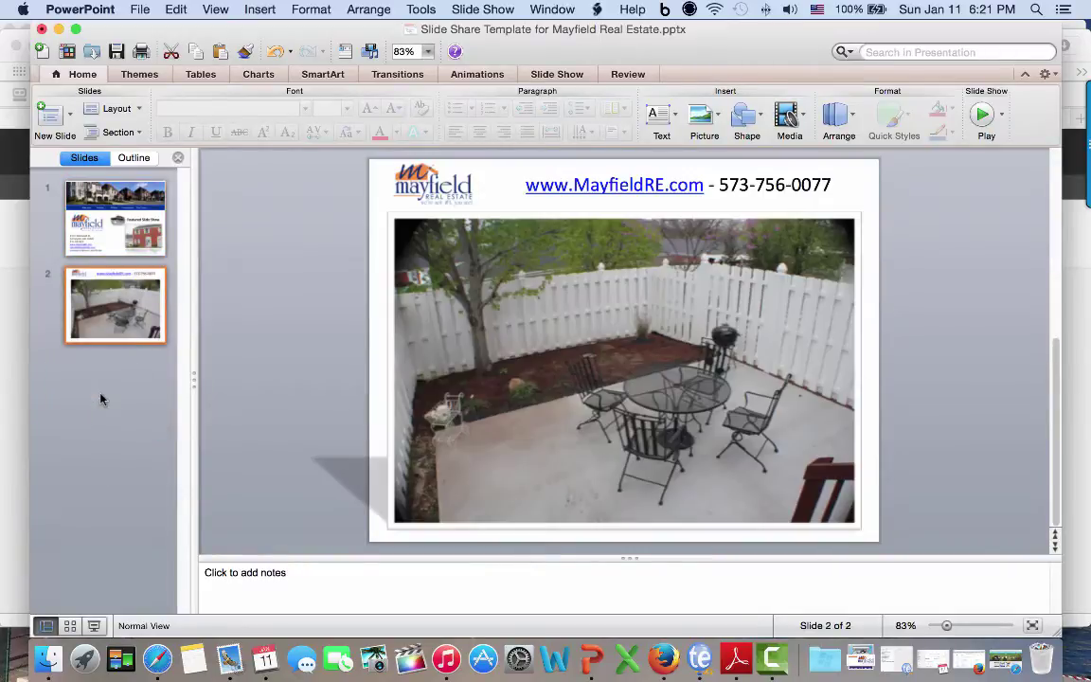
left_click(124, 237)
left_click(90, 314)
left_click(120, 225)
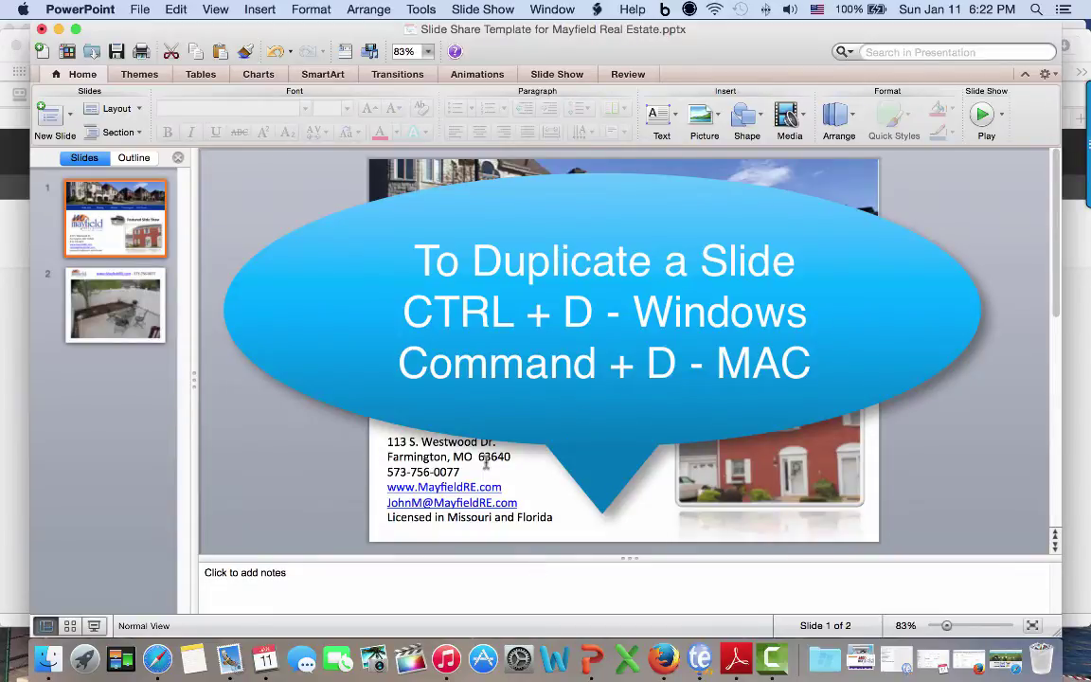
Step: Copy the title slide to the end of the deck and duplicate the patio photo slide
key("super+d")
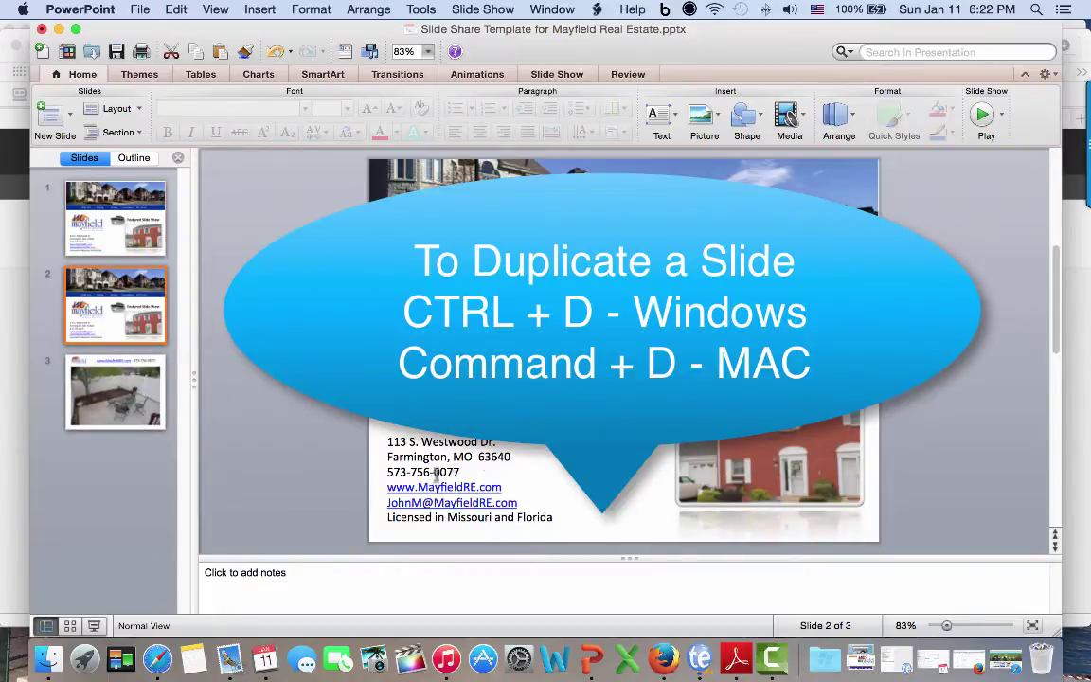
left_click_drag(142, 299, 127, 440)
left_click(135, 303)
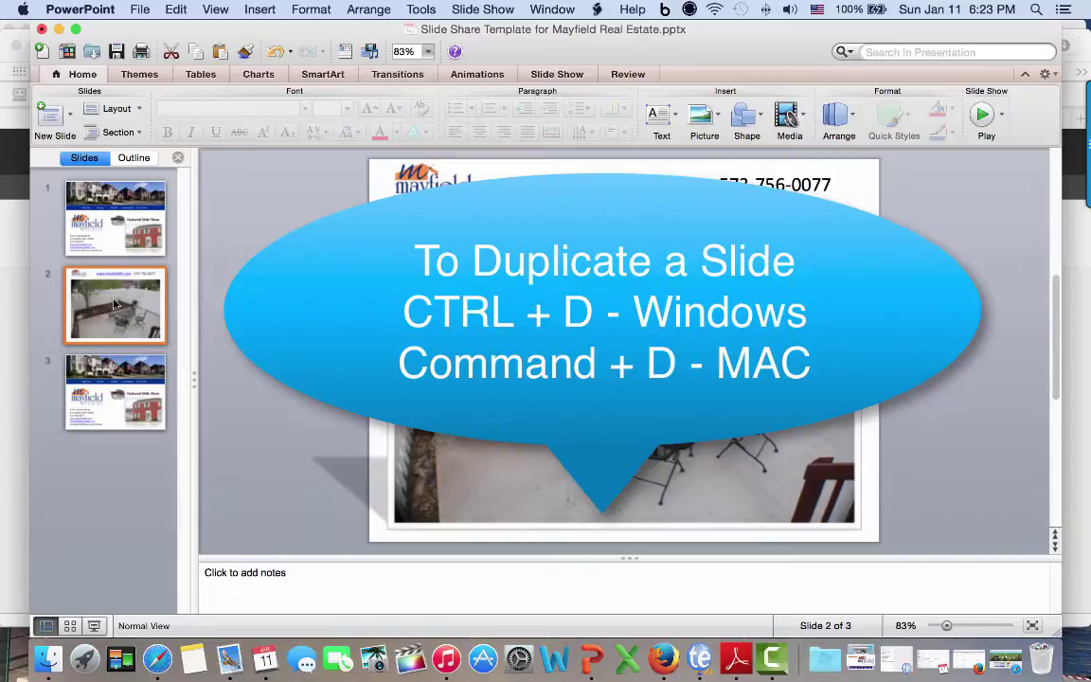
key("super+d")
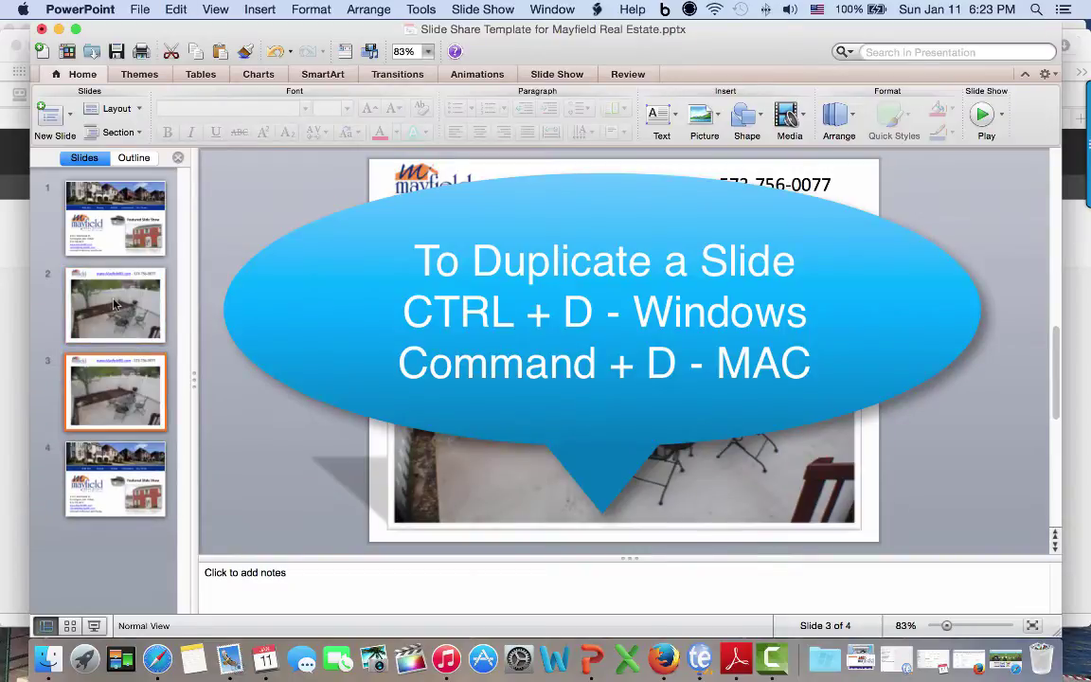
Step: Duplicate the patio photo slide repeatedly until there are nine, then select slide 2
right_click(101, 398)
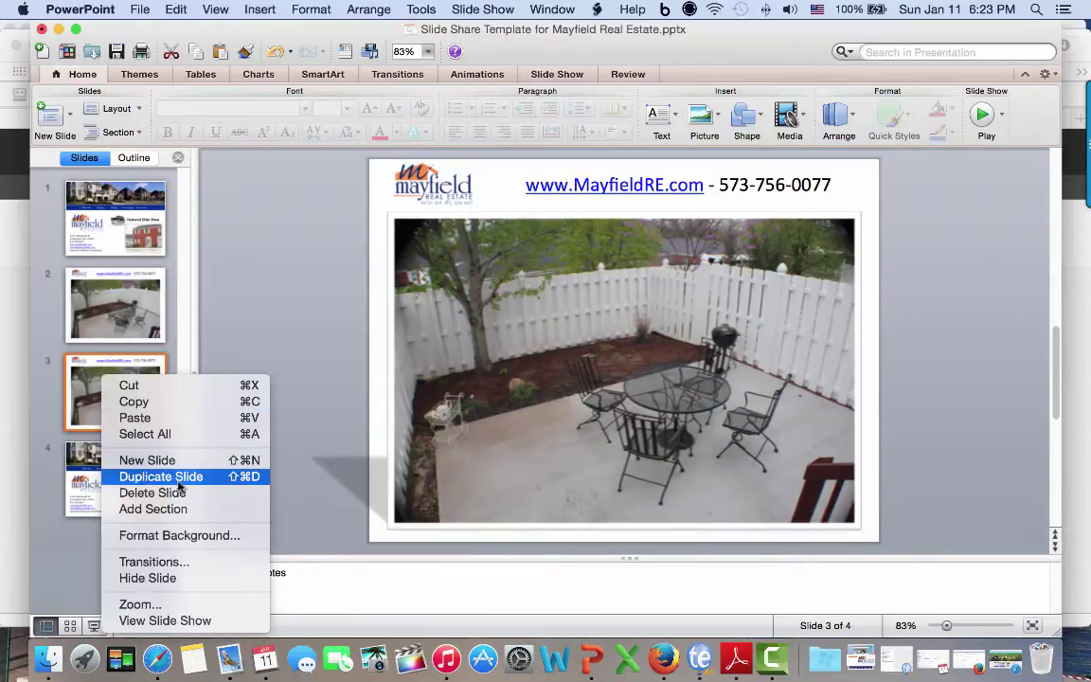
left_click(228, 478)
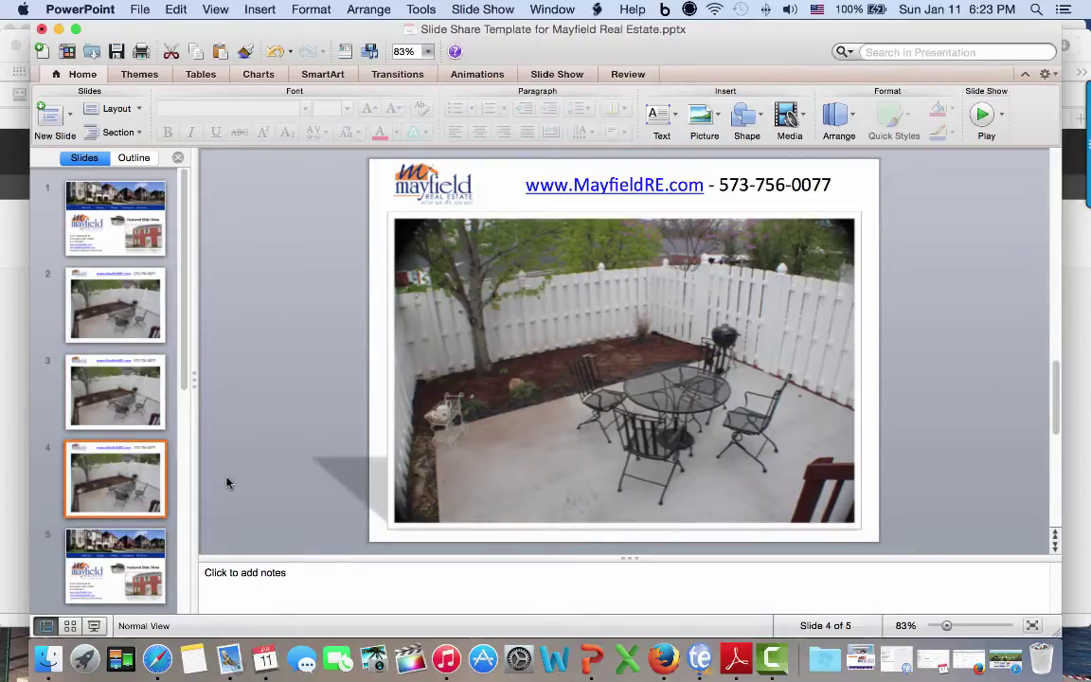
key("super+d")
key("super+d")
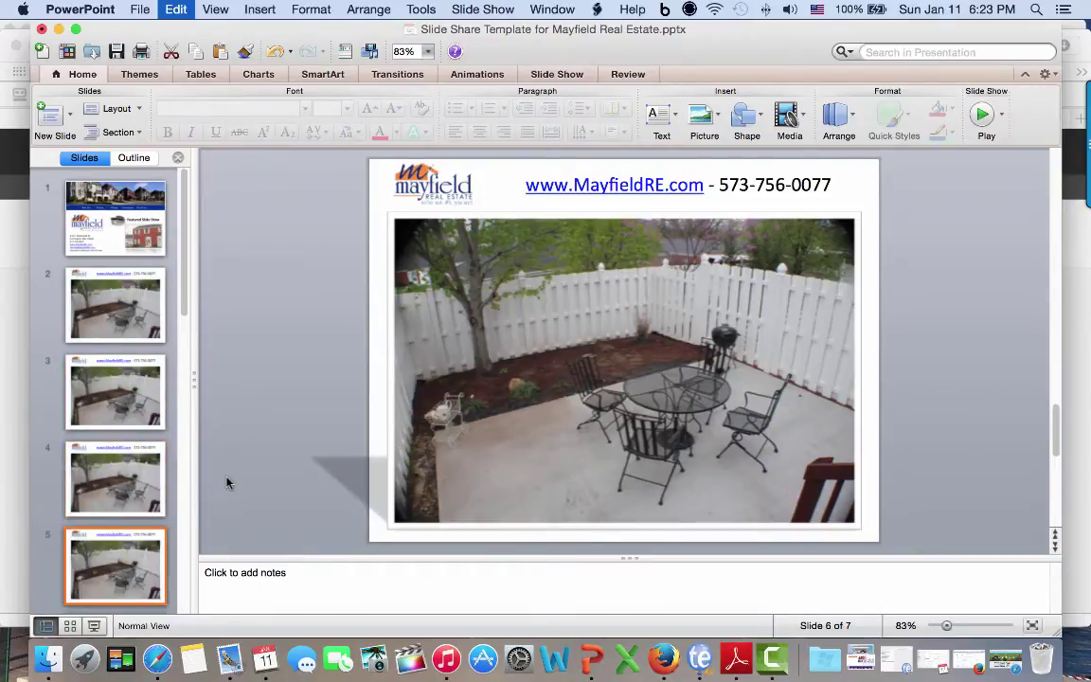
key("super+d")
key("super+d")
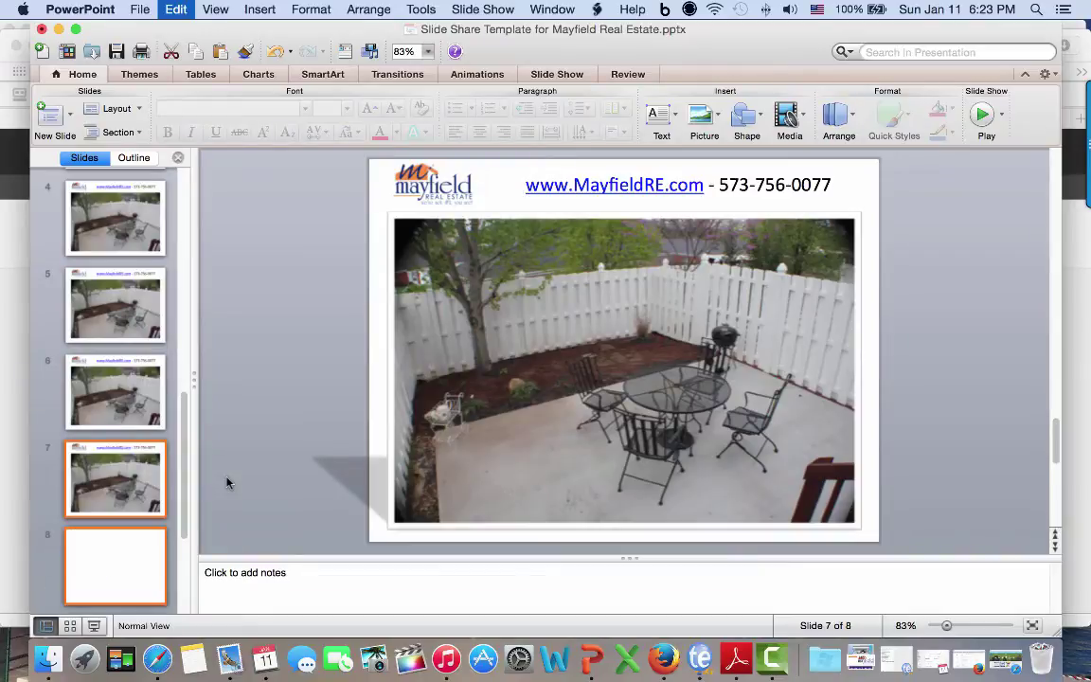
key("super+d")
key("super+d")
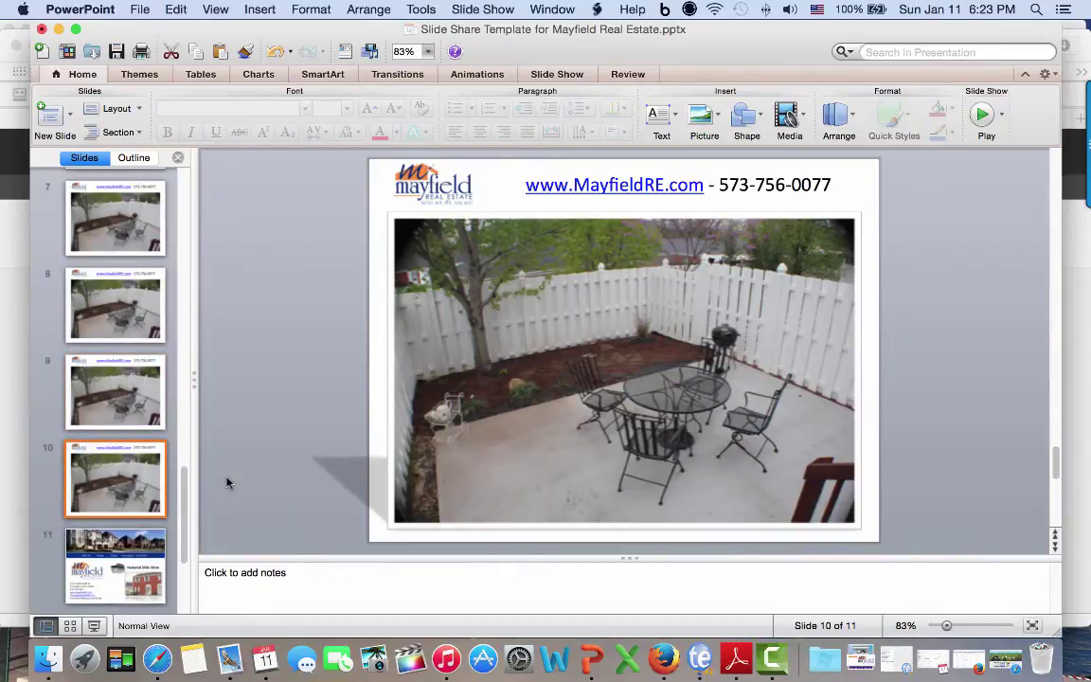
scroll(156, 365, "up", 10)
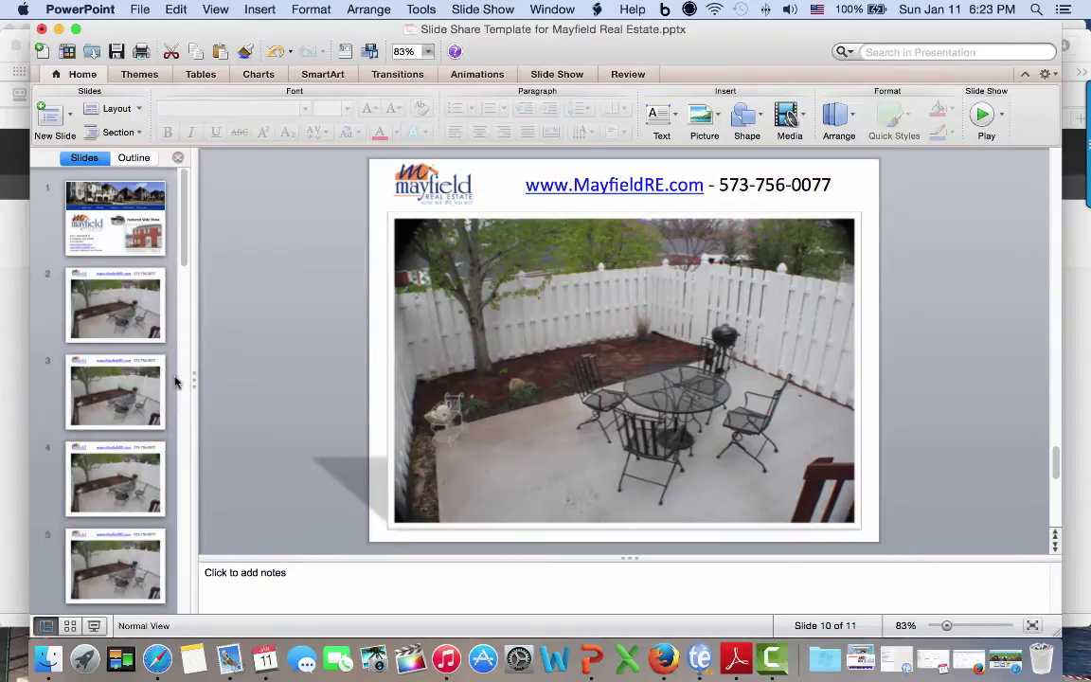
left_click(130, 340)
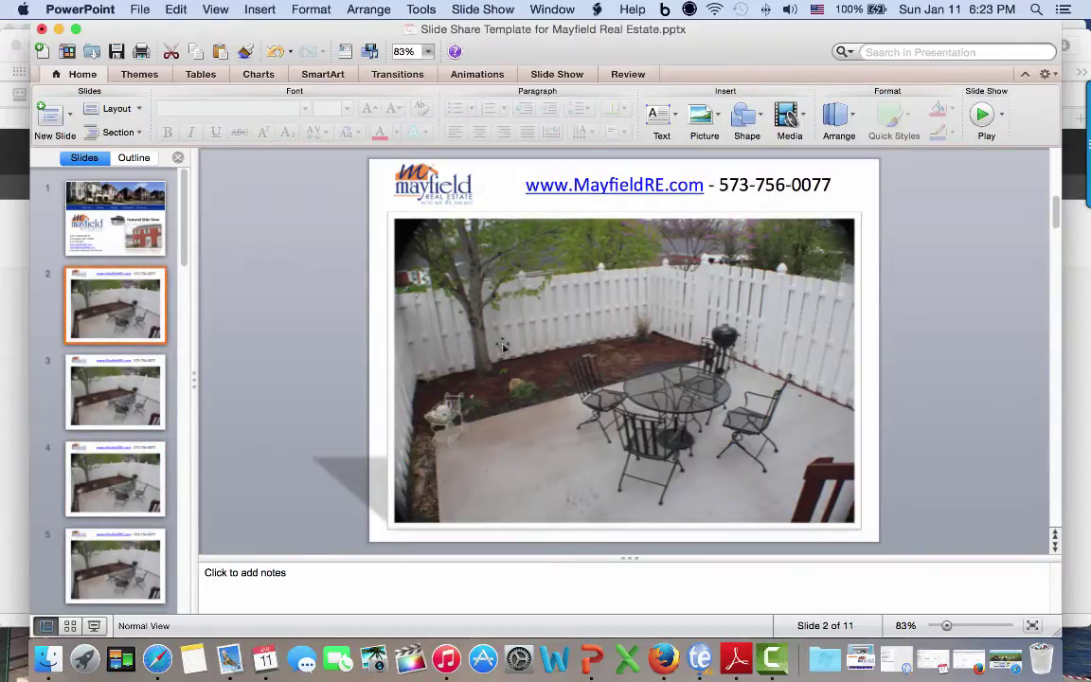
Step: Replace slide 2's patio photo with the caricature PNG, then check SlideShare uploads in Safari
right_click(502, 349)
left_click(574, 411)
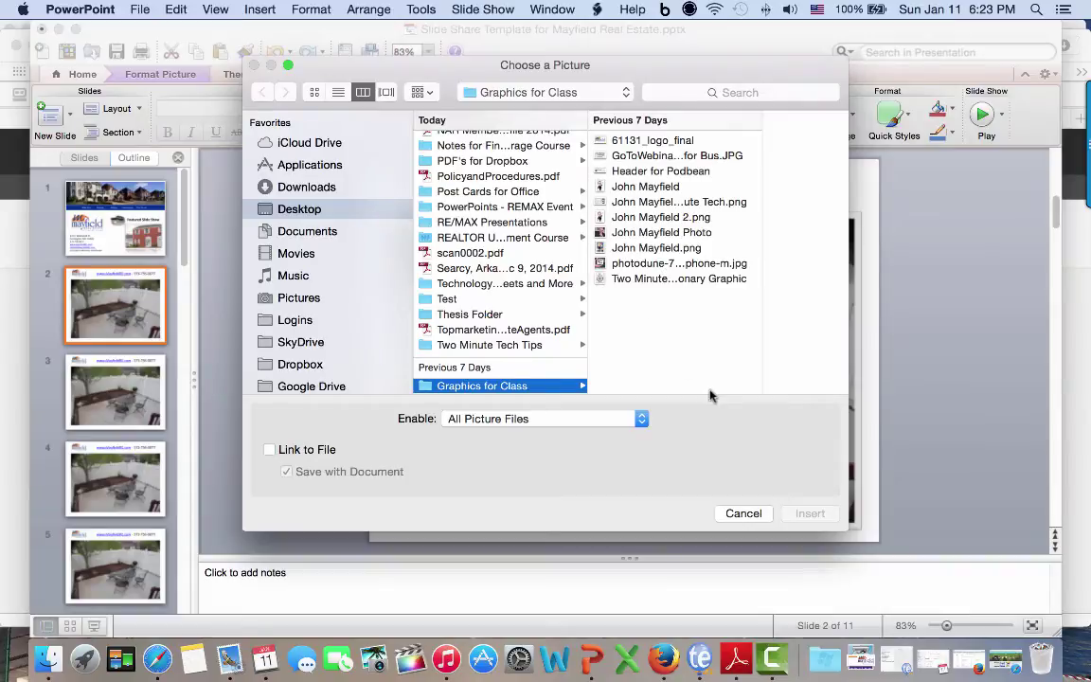
left_click(663, 247)
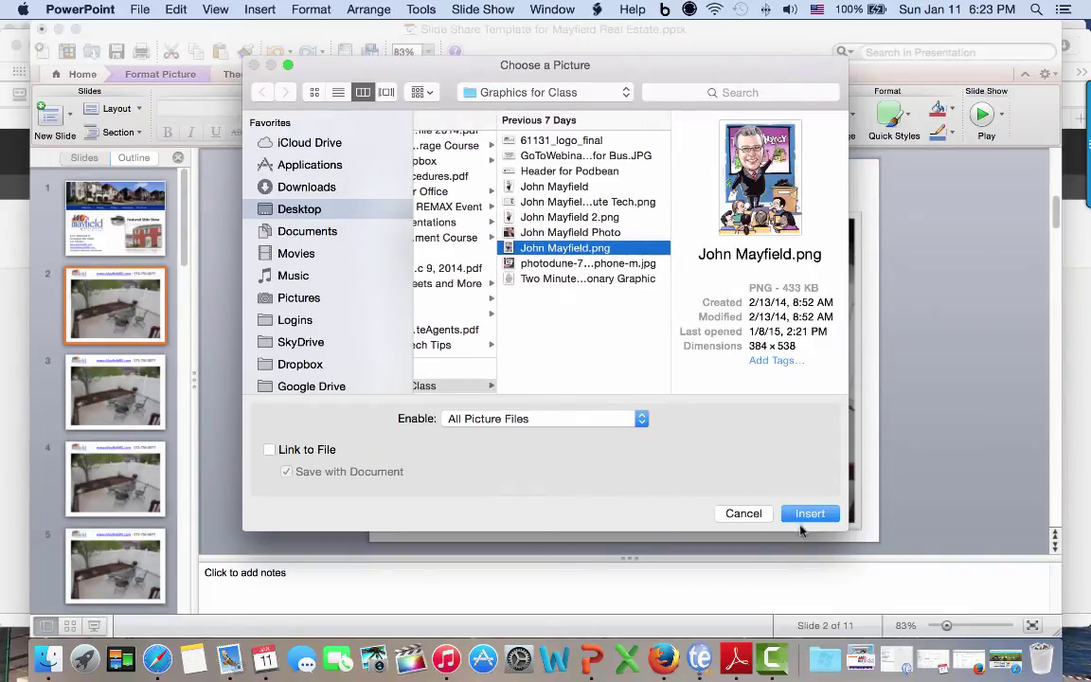
left_click(810, 513)
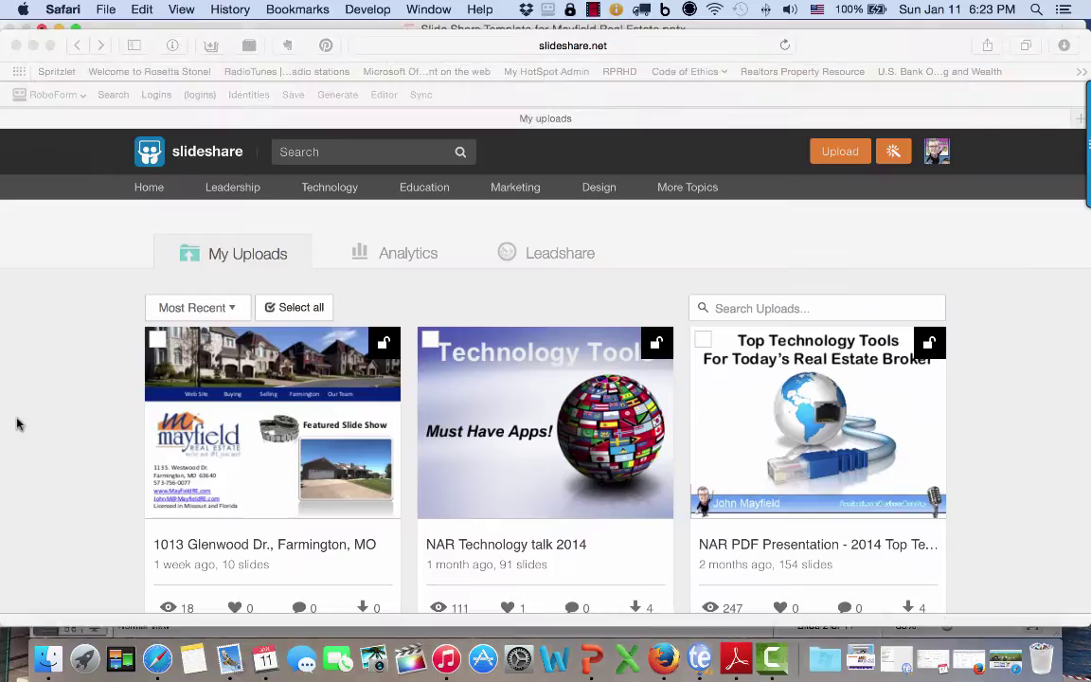
left_click(17, 424)
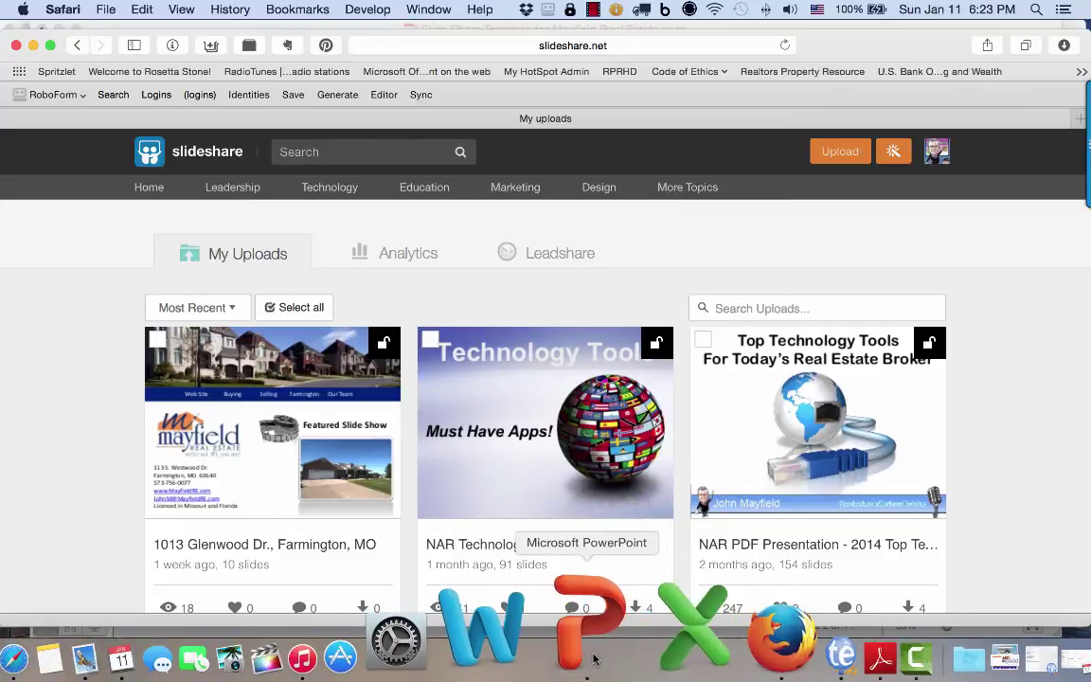
left_click(589, 625)
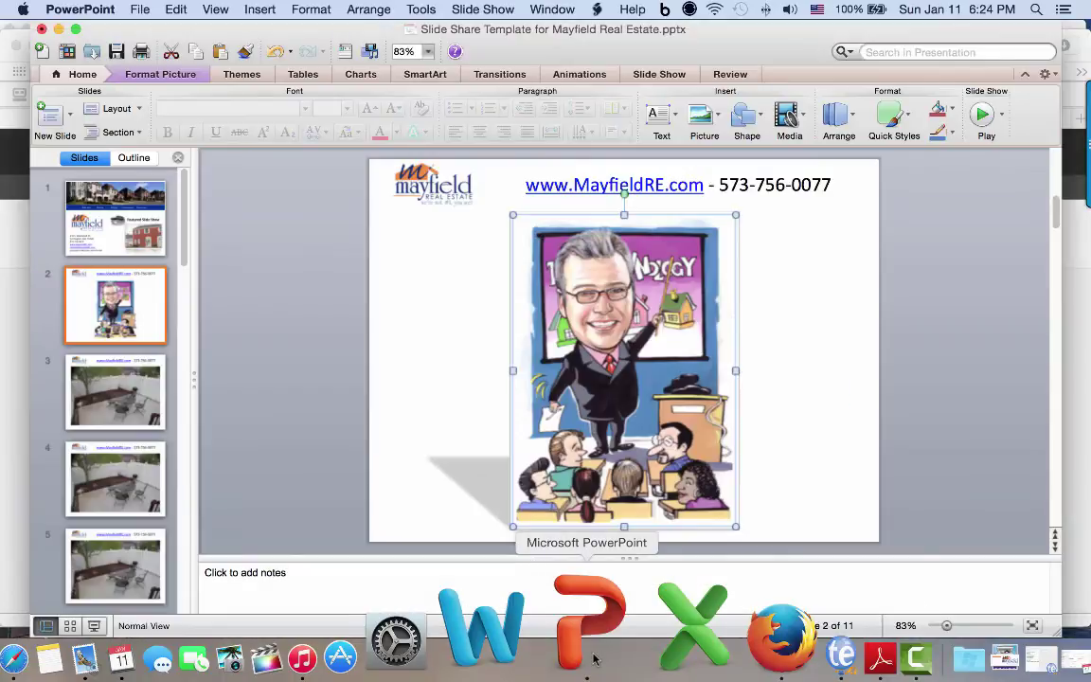
Step: Duplicate slide 3's patio photo slide via its right-click Duplicate Slide command
left_click(112, 376)
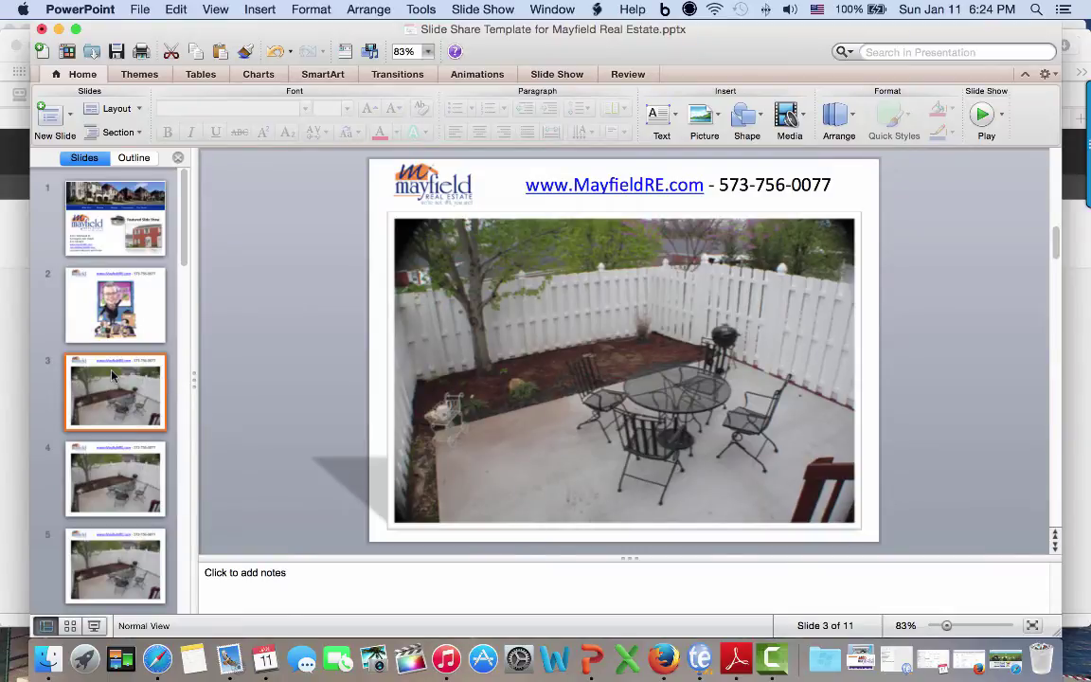
right_click(112, 376)
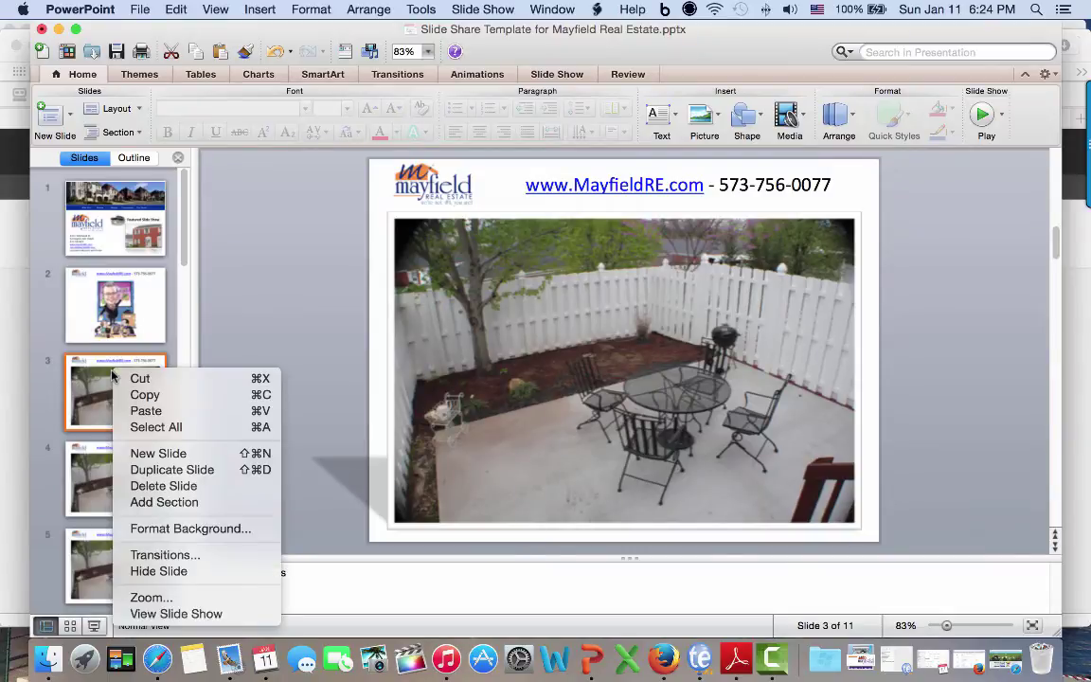
left_click(147, 470)
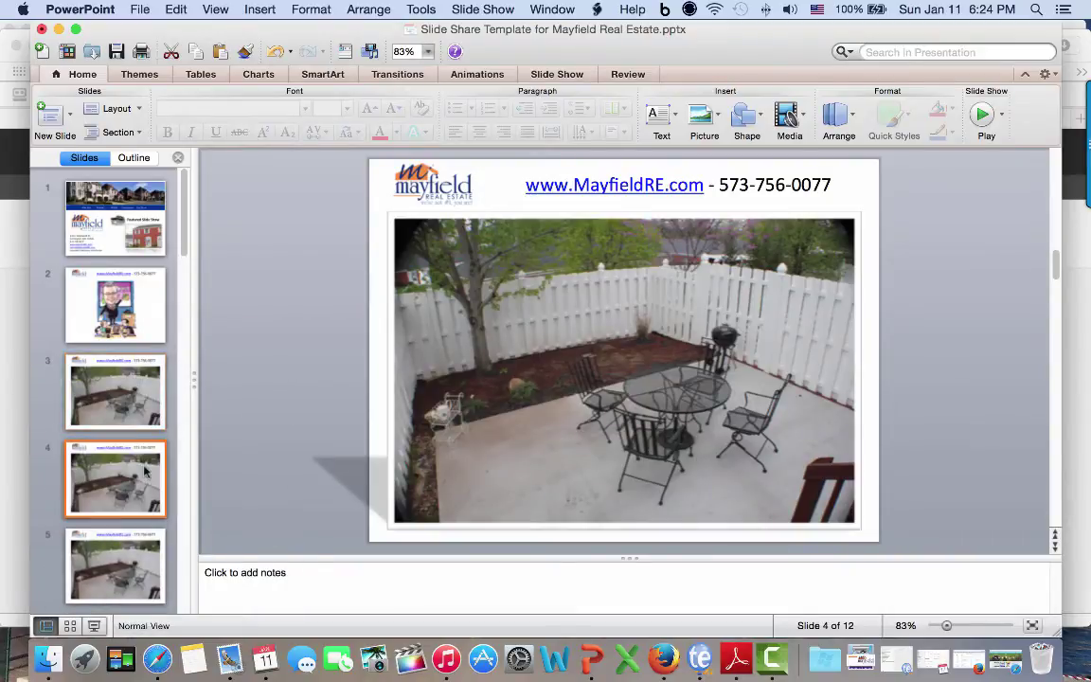